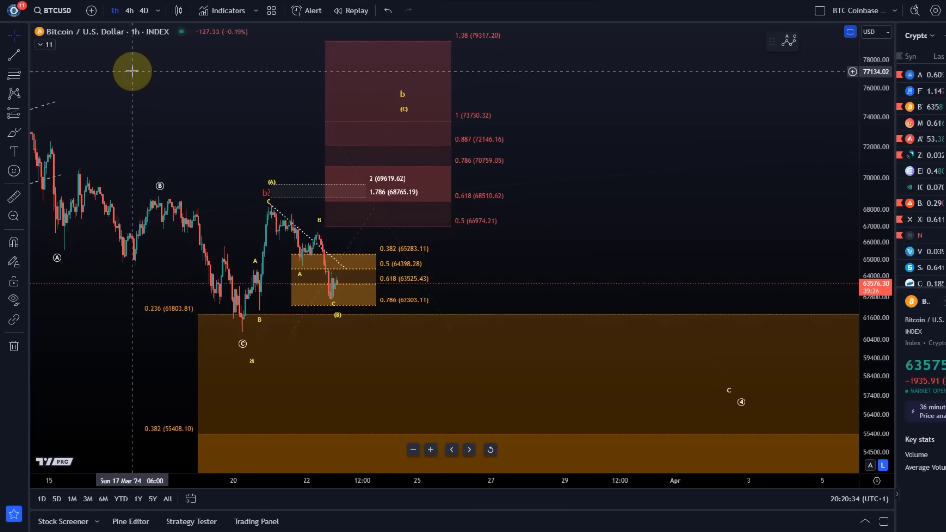
- Zoom out and compress the price scale to bring the 0.5 (50725.89) zone into view
scroll(131, 72, down, 2)
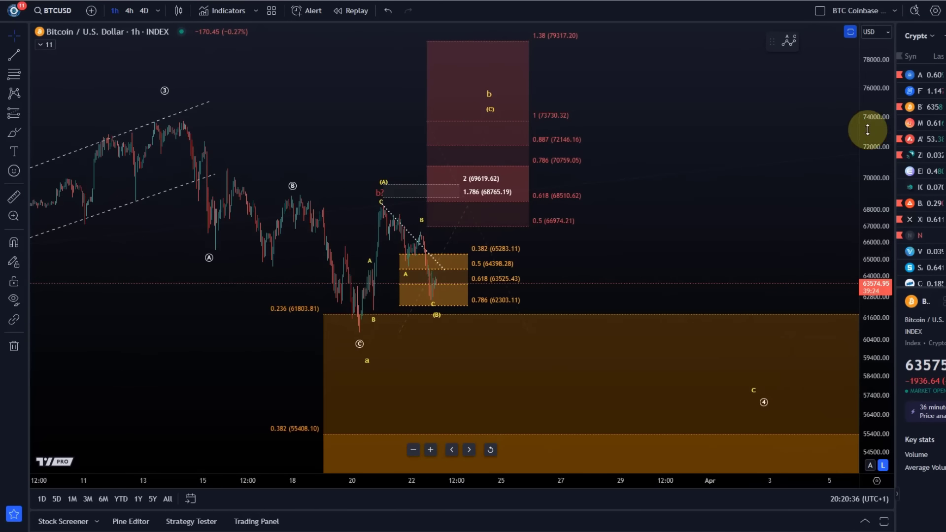
drag(885, 117, 405, 276)
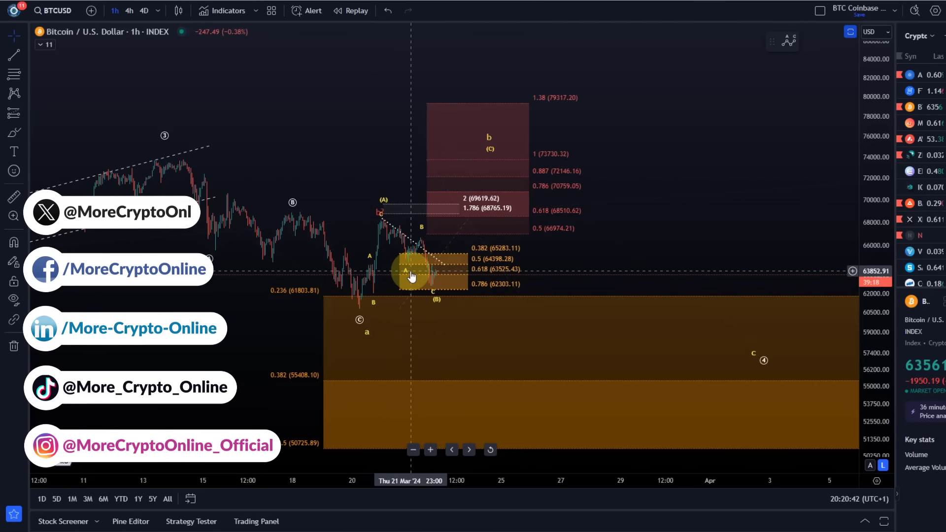
scroll(449, 298, right, 5)
- Move the Elliott ABC wave's (C) point onto the 1 level at 73730.32
click(295, 285)
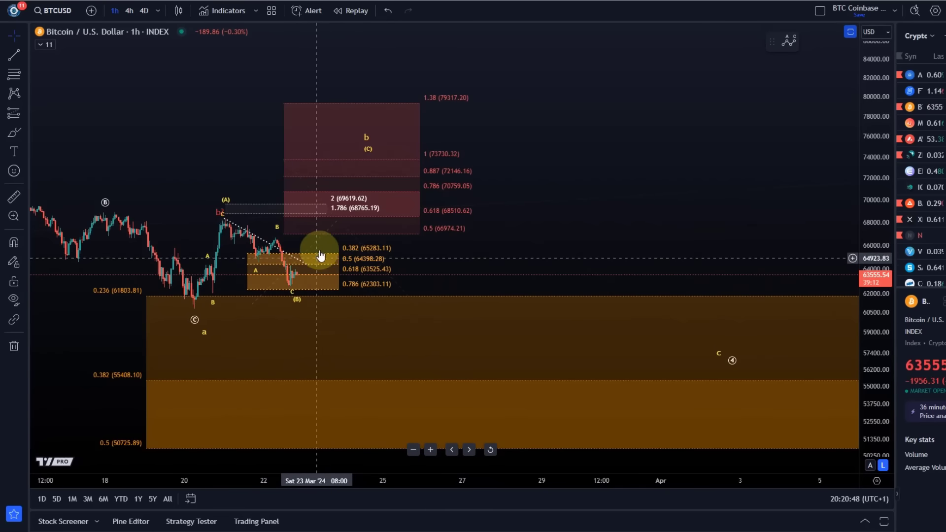
click(296, 275)
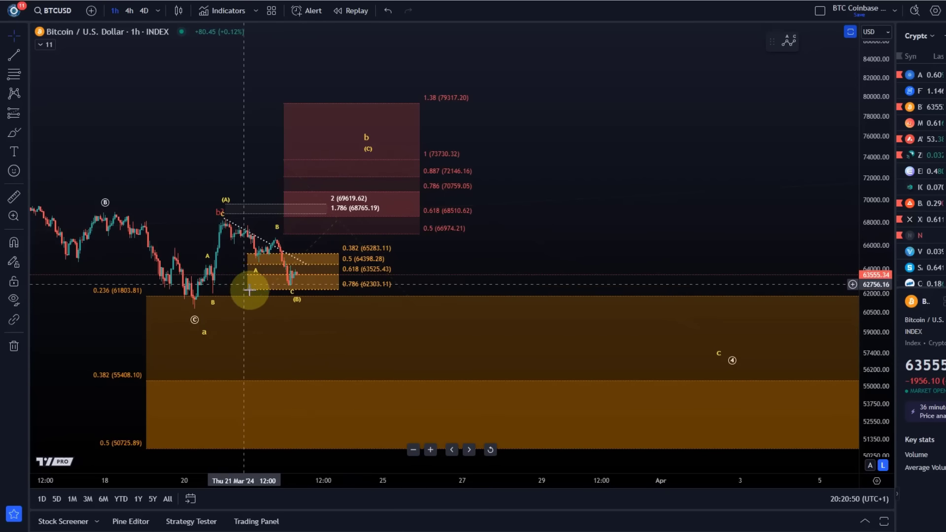
click(291, 290)
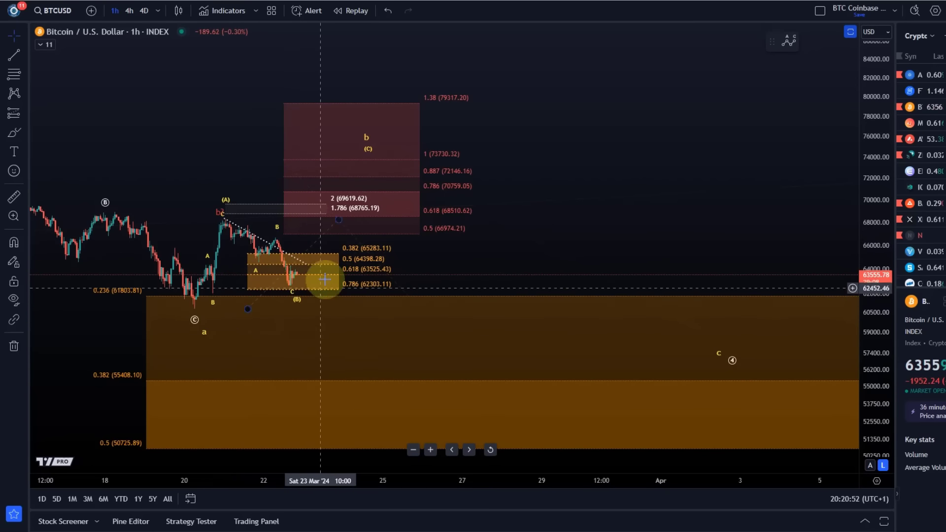
drag(368, 175, 358, 204)
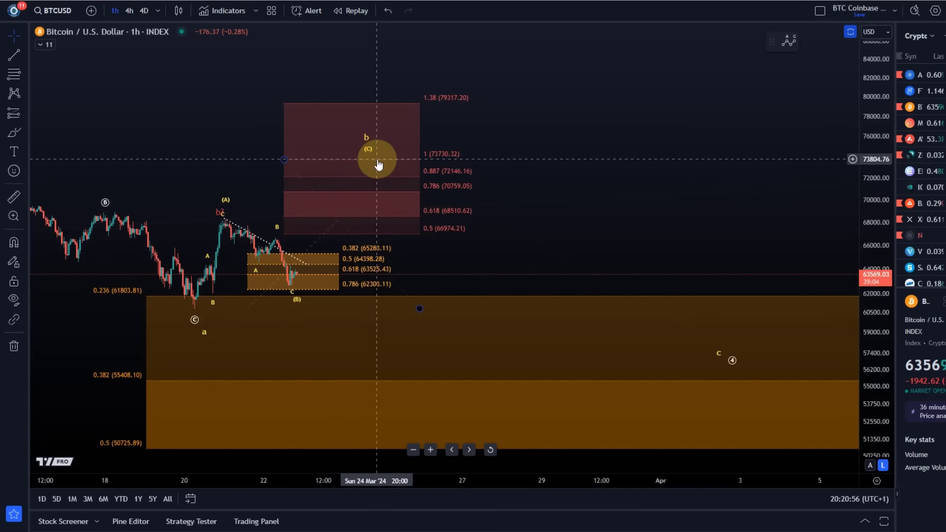
mouse_move(371, 158)
mouse_down()
mouse_move(351, 157)
mouse_move(364, 141)
mouse_move(392, 195)
mouse_move(365, 209)
mouse_move(395, 237)
mouse_move(306, 282)
mouse_move(373, 246)
mouse_move(382, 196)
mouse_move(373, 146)
mouse_move(351, 124)
mouse_move(358, 159)
mouse_up()
- Pan back to wave 3 and circle the (B) low at 0.786 (62303.11) with a red brush loop
scroll(384, 173, down, 3)
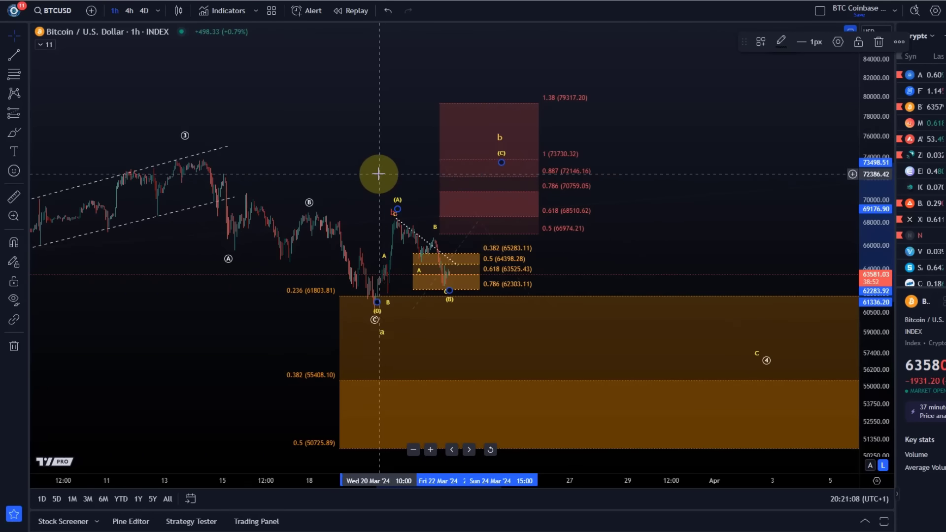
click(378, 173)
mouse_move(386, 120)
mouse_down()
mouse_move(205, 74)
mouse_move(166, 114)
mouse_move(228, 161)
mouse_move(480, 254)
mouse_up()
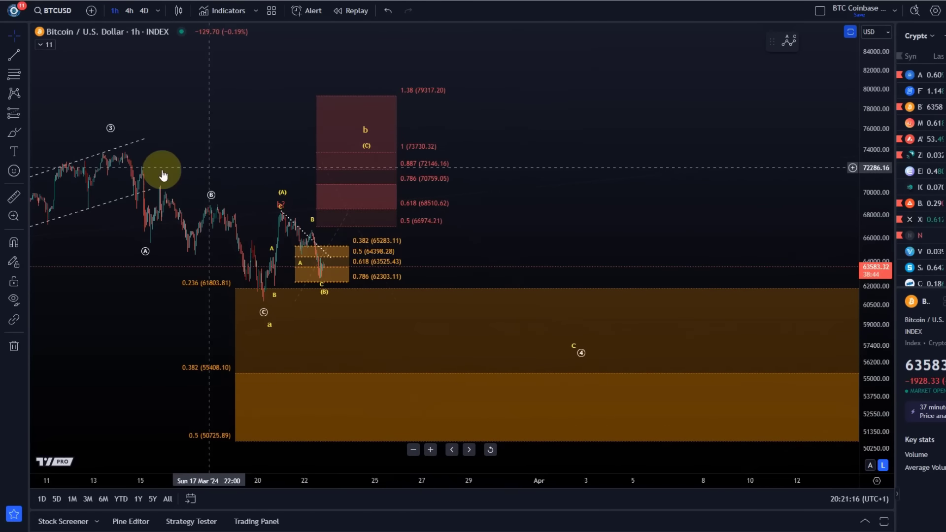
click(14, 132)
mouse_move(310, 265)
mouse_down()
mouse_move(292, 228)
mouse_move(314, 299)
mouse_move(348, 285)
mouse_move(317, 264)
mouse_move(306, 285)
mouse_move(355, 291)
mouse_up()
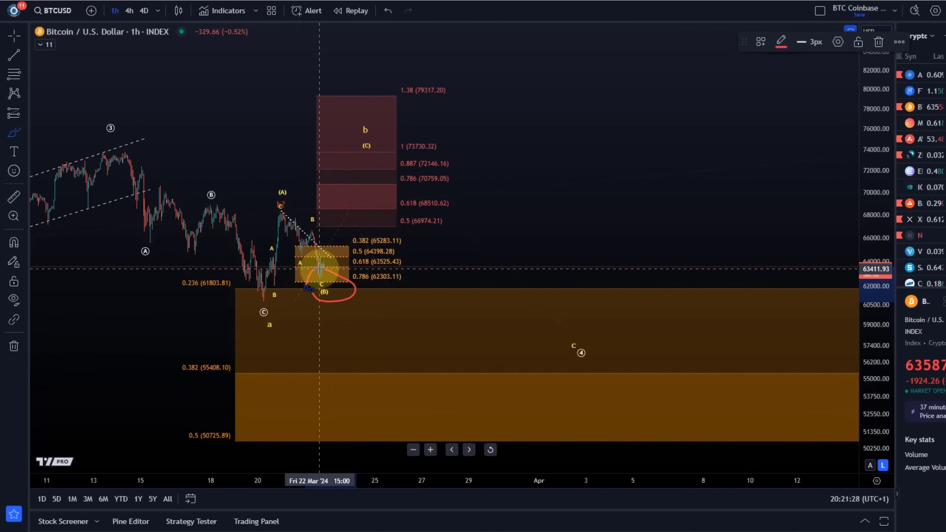
- Sketch red brush paths from (B) and wave 3 down to the lower Fibonacci zone, plus a rising arrow
drag(318, 266, 426, 379)
mouse_move(100, 139)
mouse_down()
mouse_move(214, 245)
mouse_move(247, 310)
mouse_move(279, 209)
mouse_move(431, 384)
mouse_up()
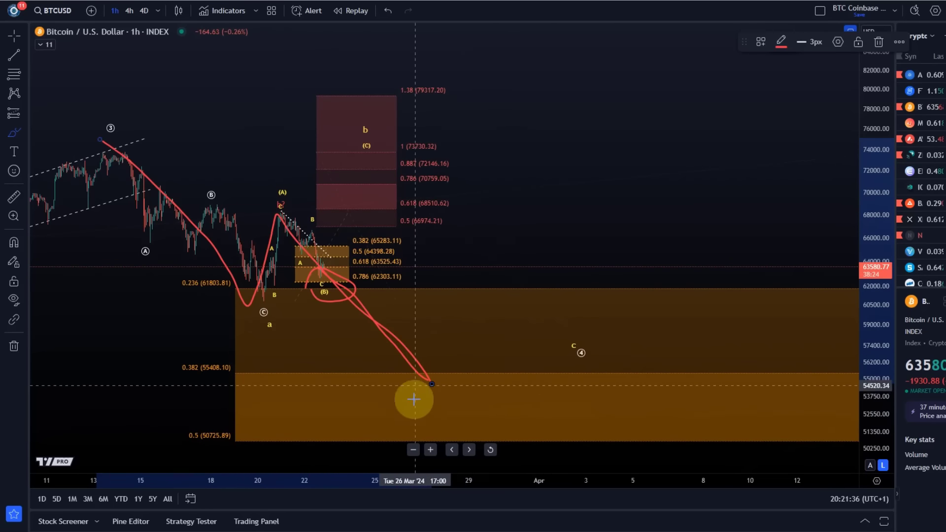
drag(431, 392, 425, 434)
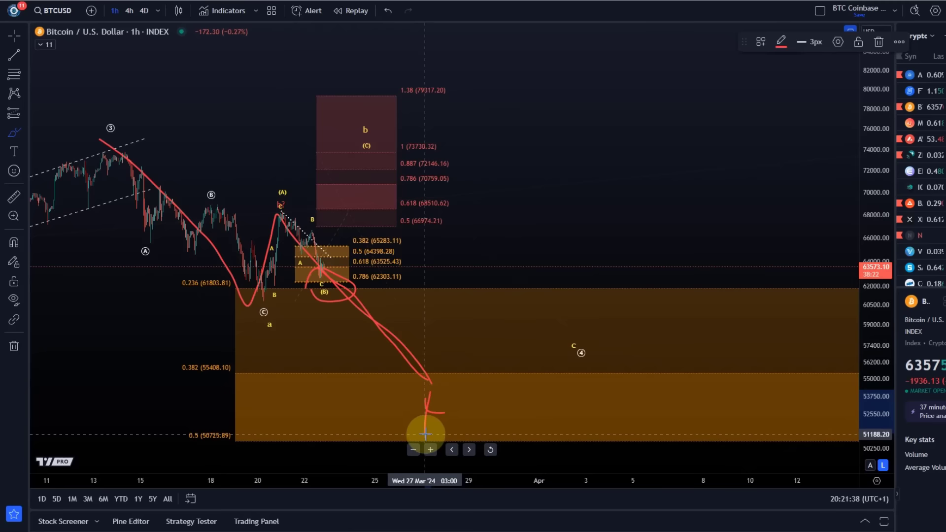
drag(439, 395, 612, 175)
mouse_move(596, 169)
mouse_down()
mouse_move(641, 145)
mouse_move(640, 207)
mouse_up()
- Undo all the red freehand strokes, including the (B) loop
click(388, 15)
click(388, 15)
click(388, 15)
click(389, 15)
click(389, 14)
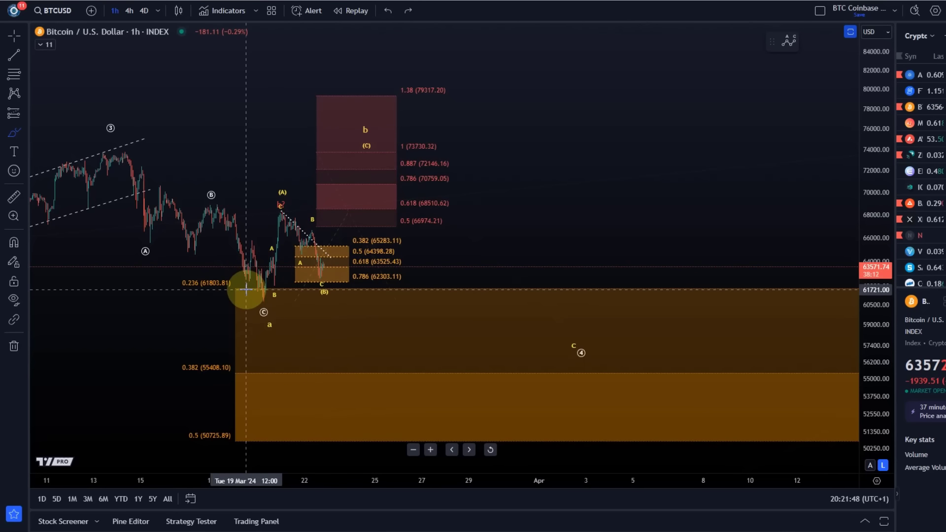
mouse_move(125, 148)
mouse_down()
mouse_move(243, 270)
mouse_move(258, 305)
mouse_move(281, 219)
mouse_move(321, 253)
mouse_move(364, 144)
mouse_move(468, 226)
mouse_move(567, 340)
mouse_up()
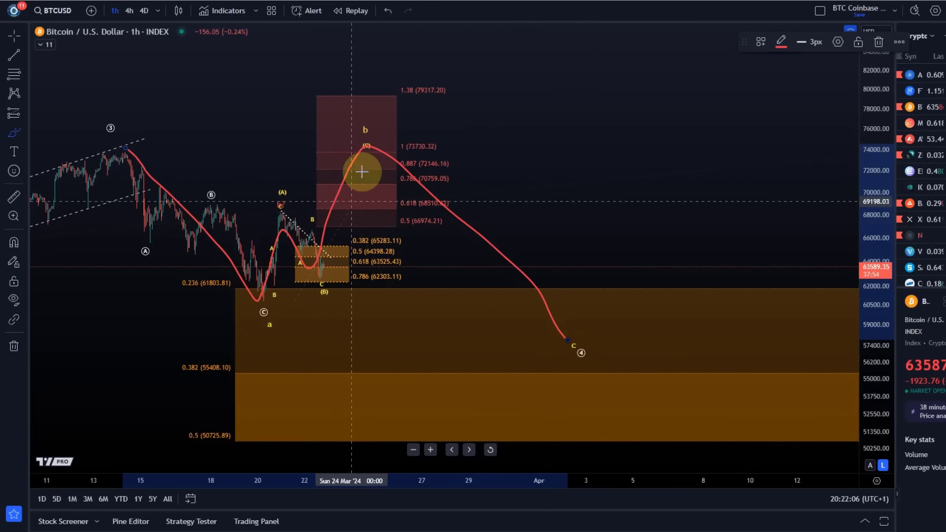
- Undo the red projection curve and stretch the price scale to enlarge the candles
click(388, 11)
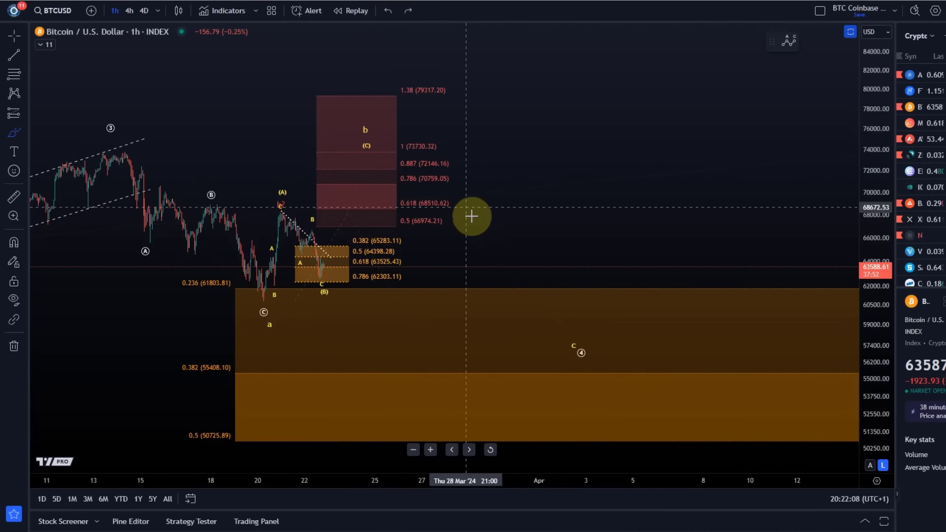
scroll(473, 217, up, 3)
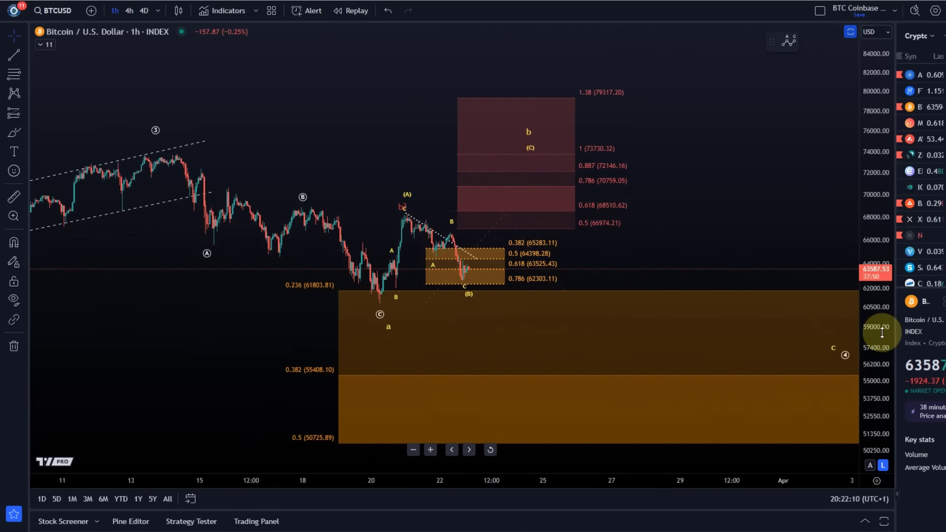
drag(881, 348, 669, 260)
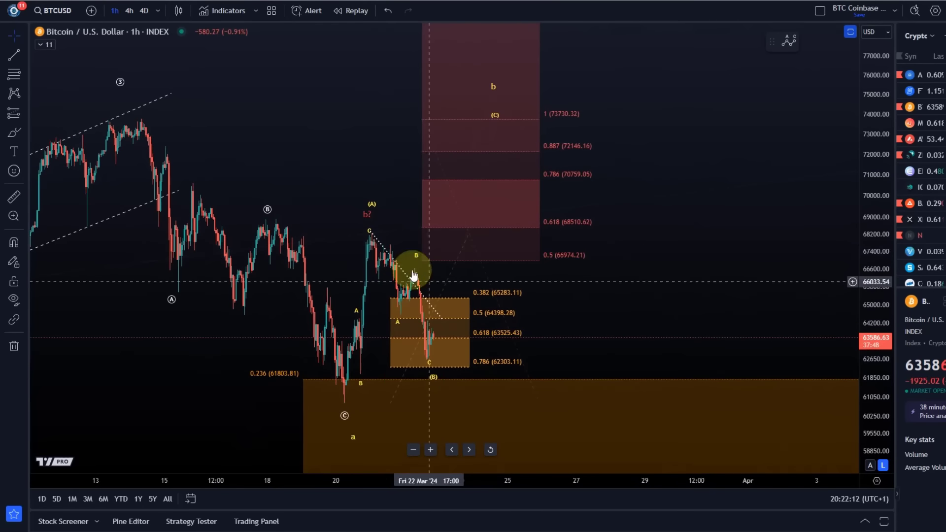
- Inspect the Fibonacci zone, b? label, ABC wave and dotted trend line by selecting each
click(349, 406)
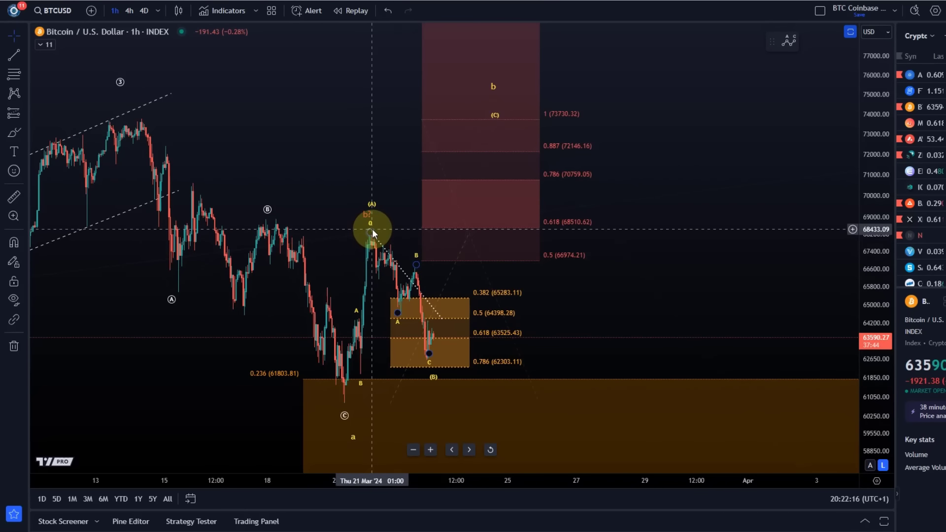
click(460, 233)
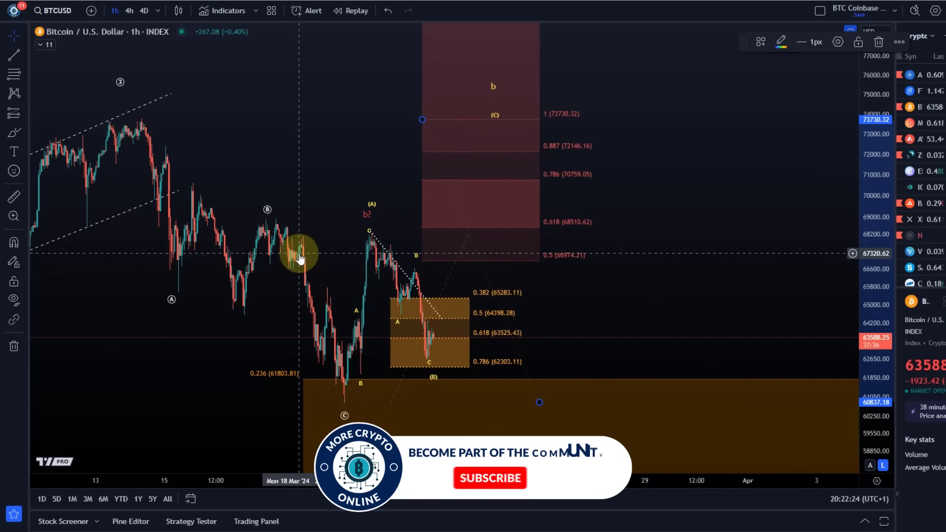
click(363, 215)
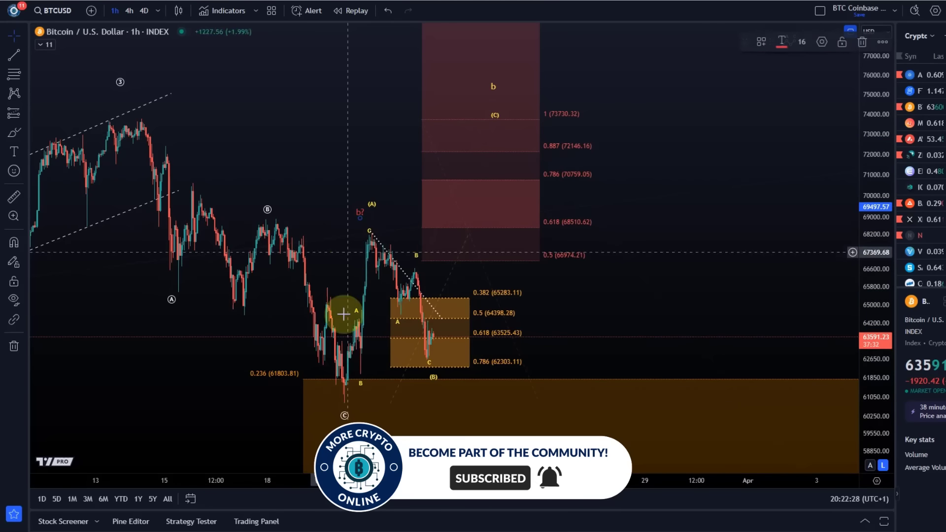
click(369, 233)
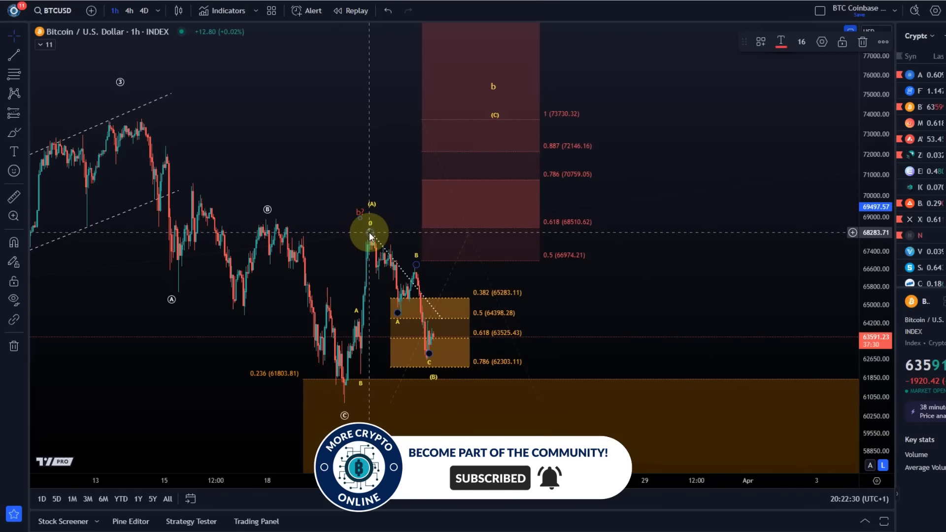
click(365, 327)
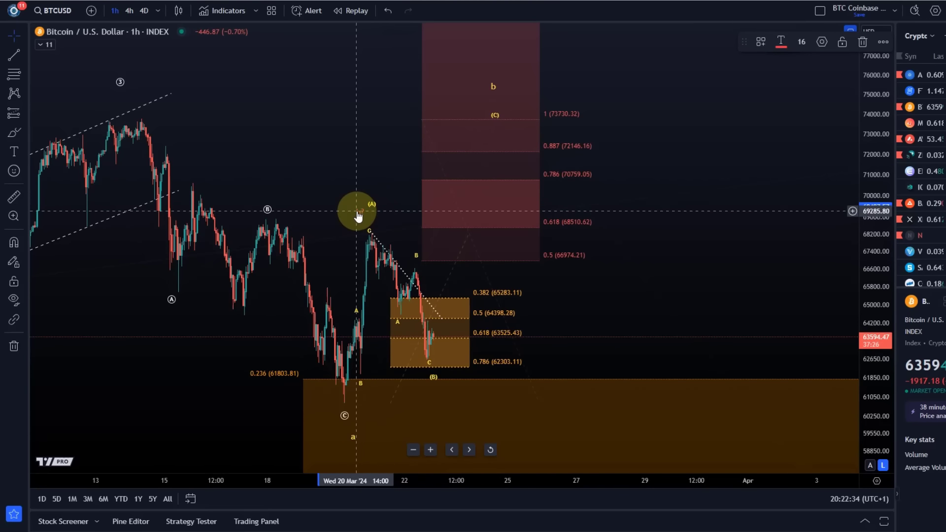
click(368, 232)
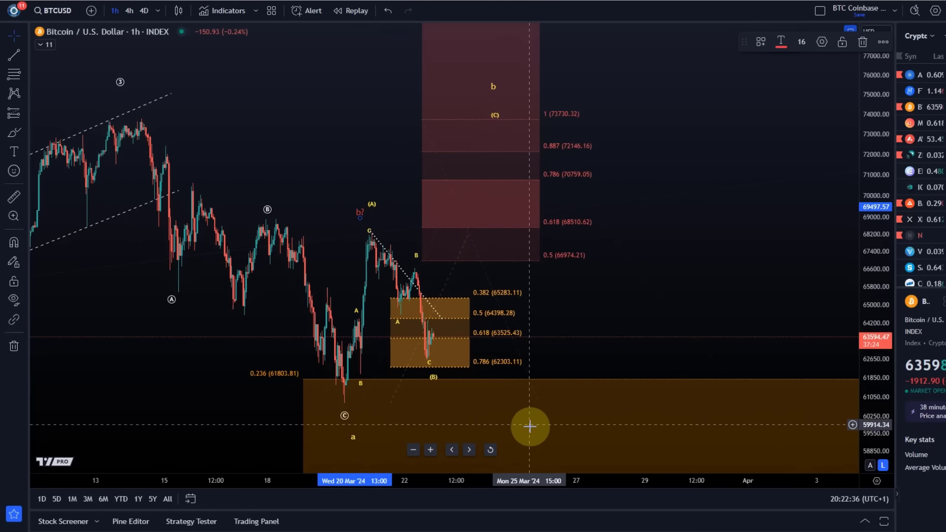
- Move the a–c wave's c point earlier to Wed 27 Mar '24 17:00 in the lower Fibonacci zone
drag(583, 414, 410, 273)
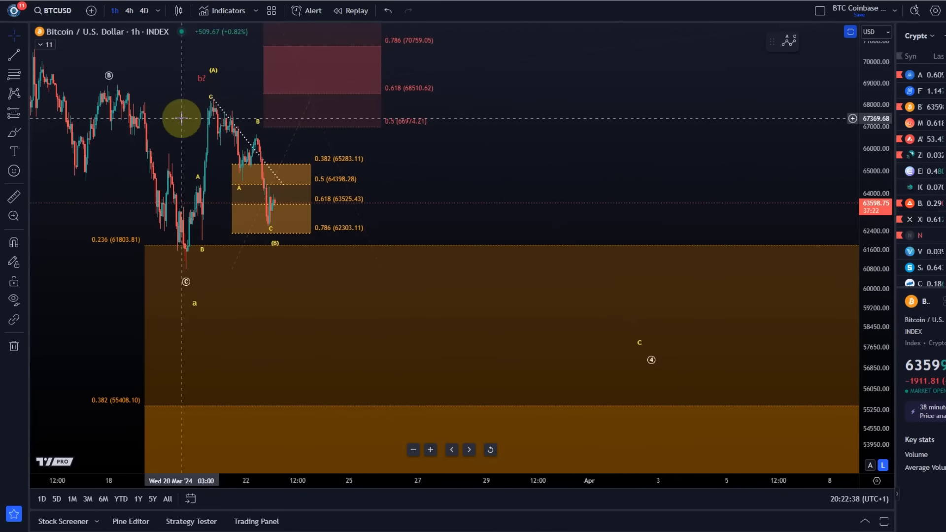
click(637, 340)
drag(637, 340, 442, 356)
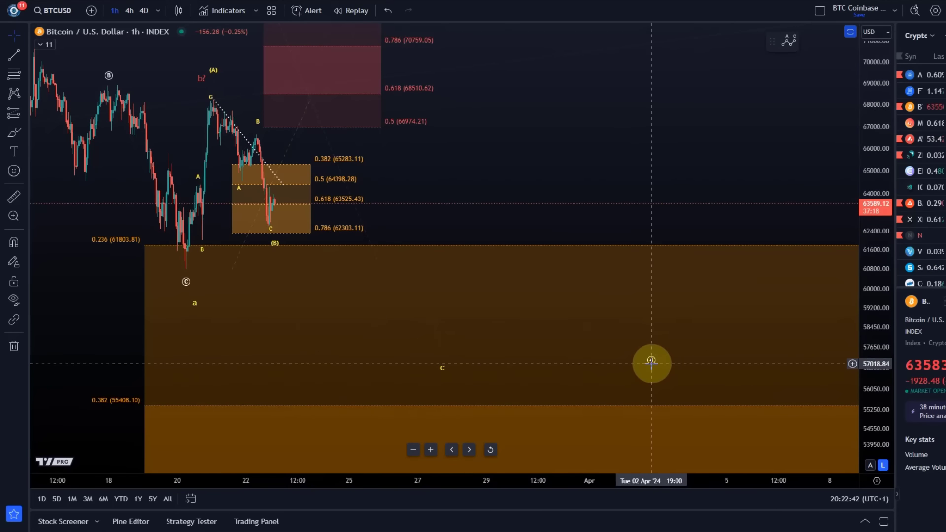
- Centre the chart on the recent waves around the point-4 wave drawing
click(448, 385)
drag(276, 301, 358, 361)
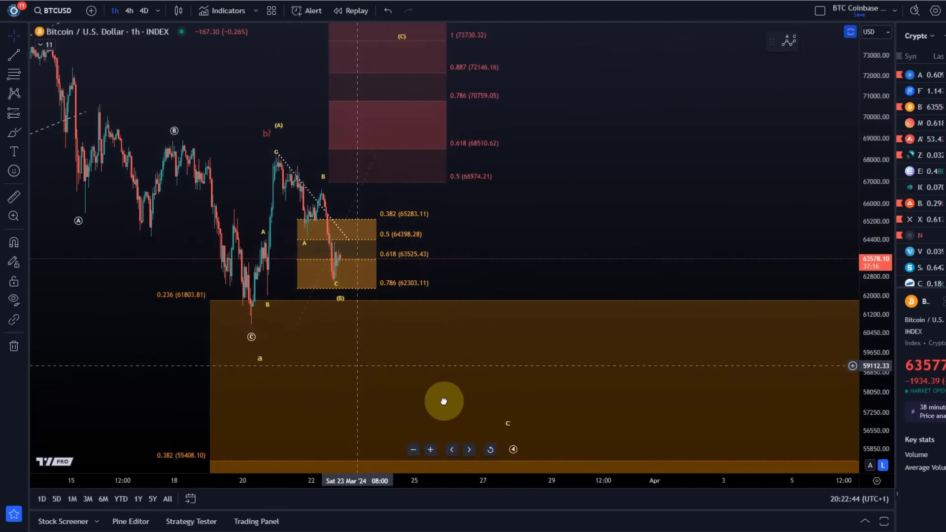
scroll(498, 393, down, 2)
scroll(391, 315, up, 4)
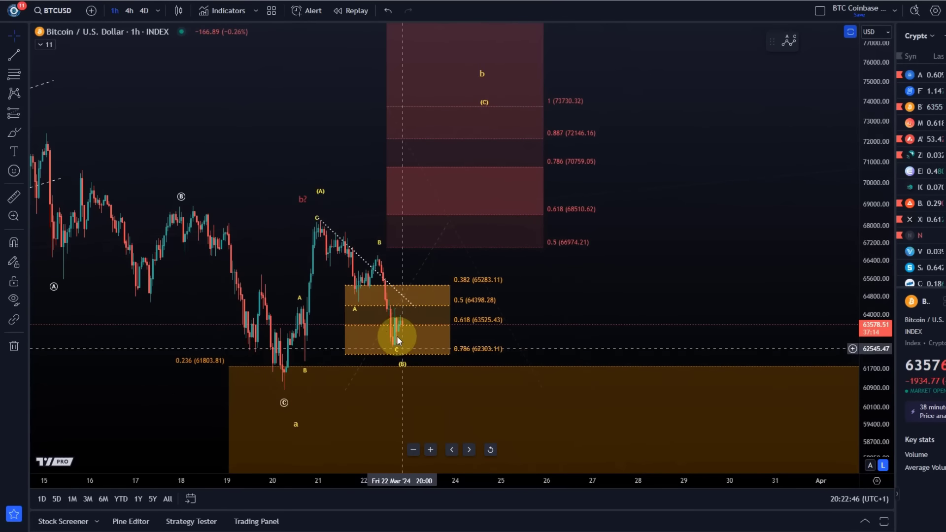
drag(400, 358, 403, 365)
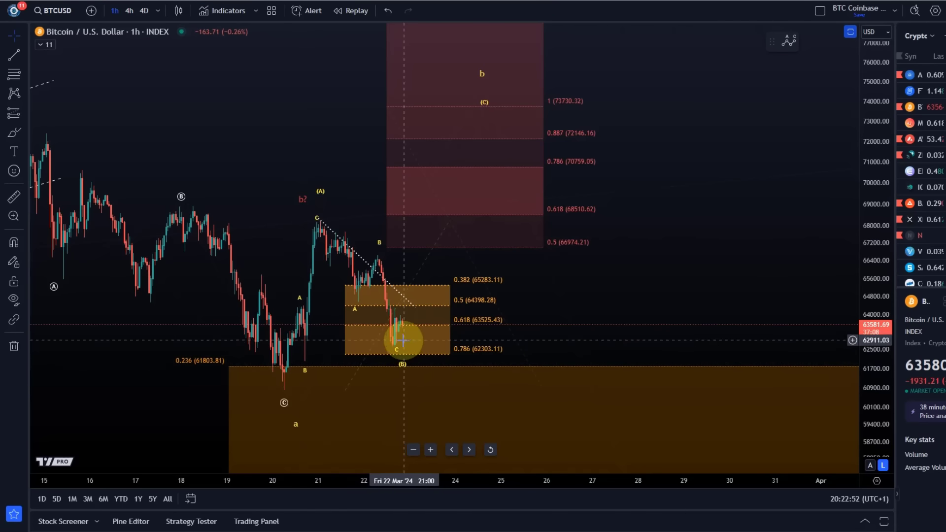
- Drag the dotted trend line's end further down-right and shift the wave's lower point slightly later
click(391, 322)
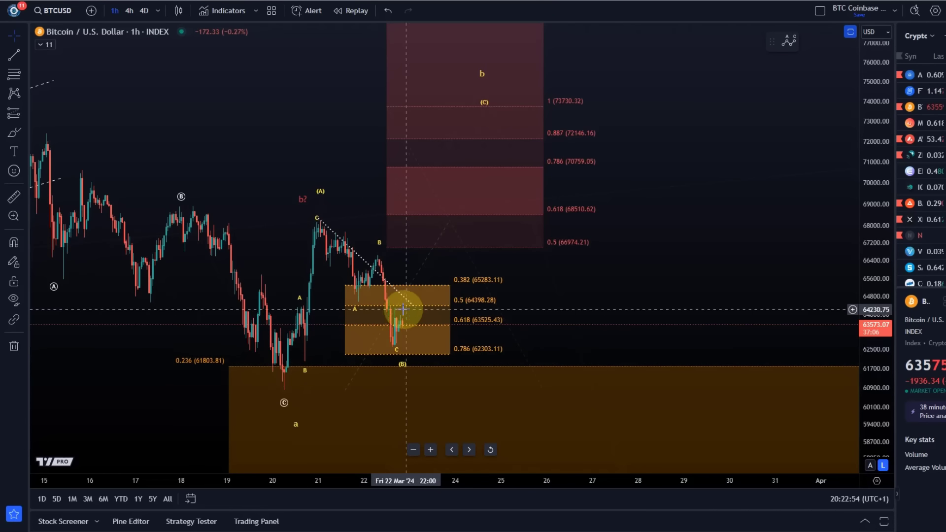
click(482, 116)
click(481, 116)
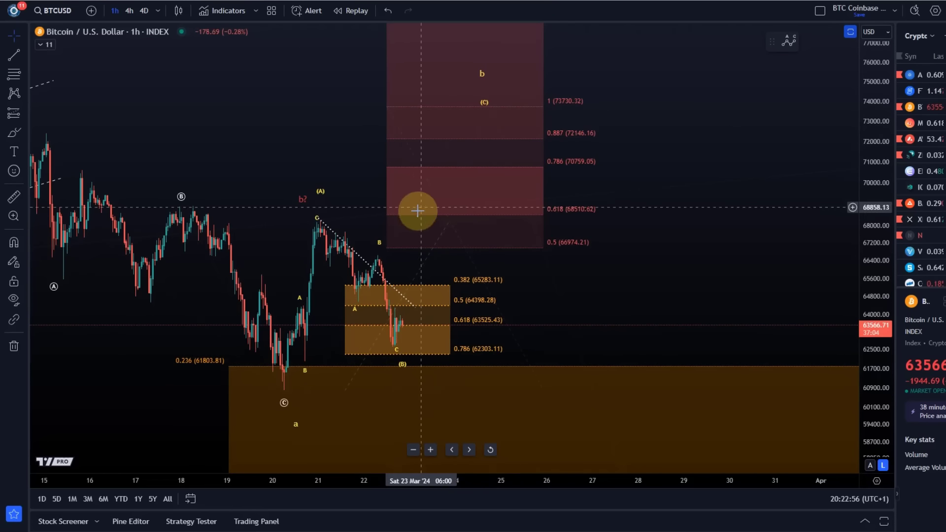
drag(412, 310, 514, 346)
click(290, 215)
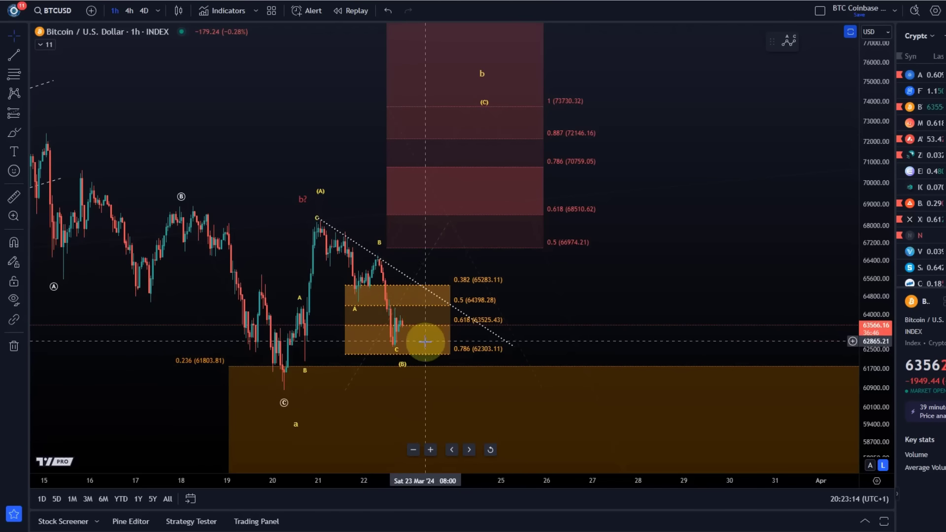
mouse_move(400, 355)
mouse_down()
mouse_move(421, 350)
mouse_move(406, 369)
mouse_move(444, 338)
mouse_move(468, 382)
mouse_move(429, 338)
mouse_move(422, 370)
mouse_move(419, 362)
mouse_up()
- Nudge (C) left, then anchor a trend-based Fib extension at © low, wave high and B low
click(410, 337)
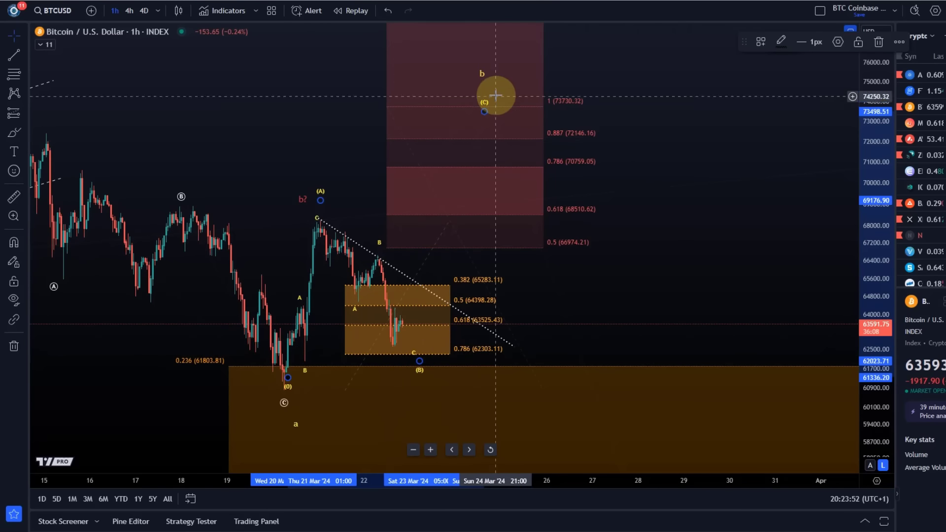
drag(484, 111, 481, 65)
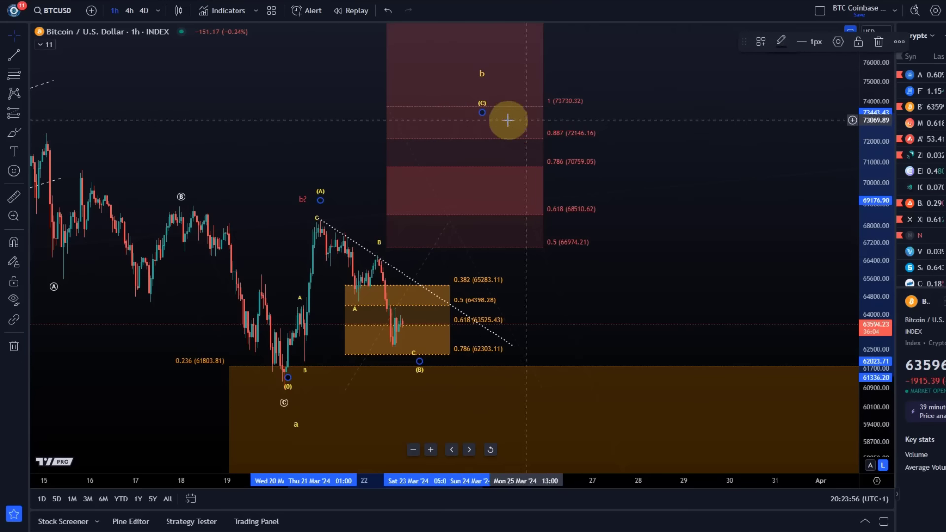
click(24, 76)
click(68, 86)
click(441, 296)
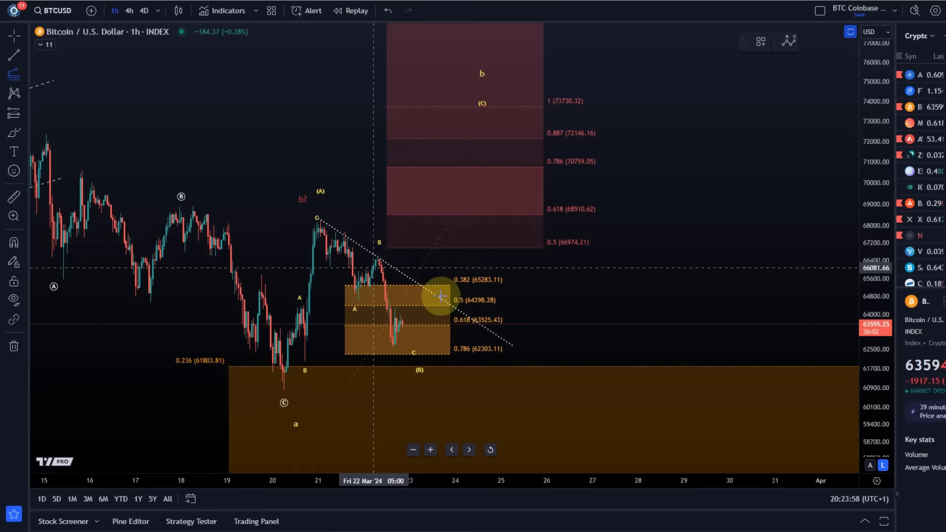
click(330, 391)
click(360, 219)
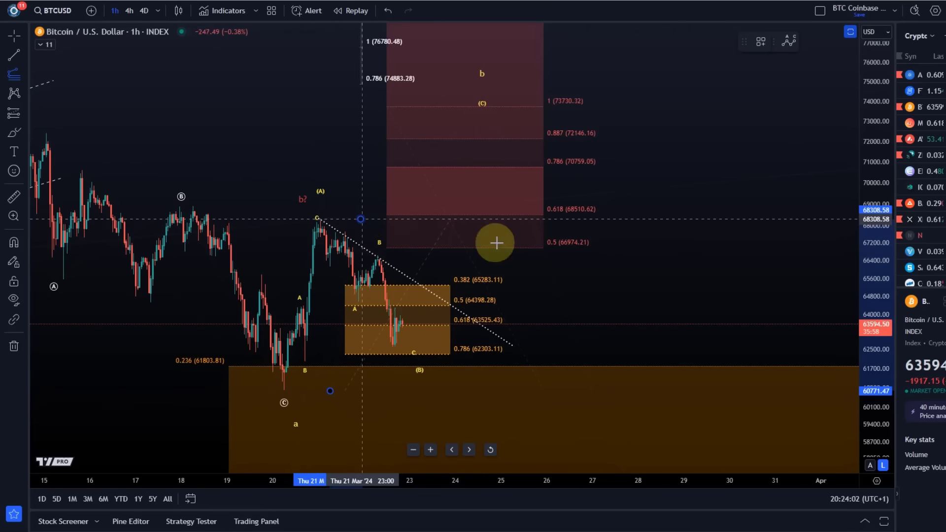
click(636, 346)
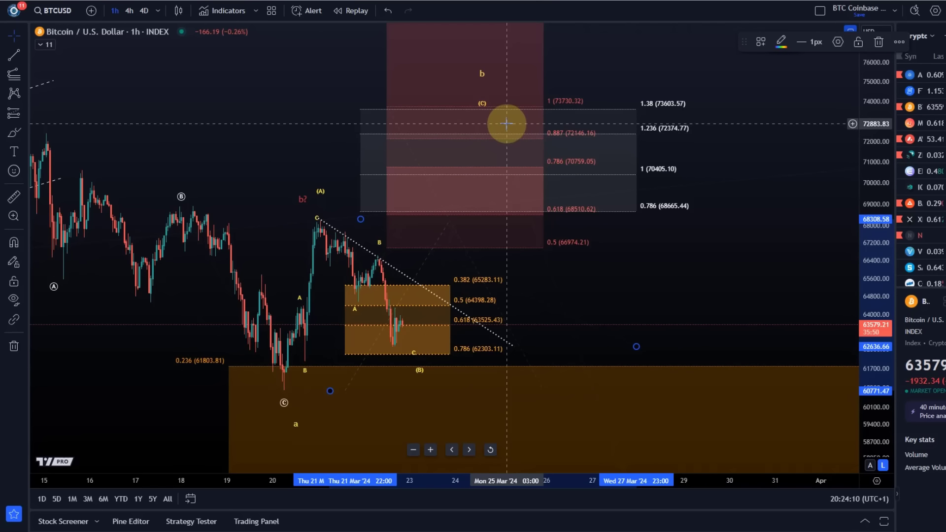
- Delete the upside Fibonacci extension and bring the lower orange zone into view
key(Delete)
scroll(422, 317, down, 3)
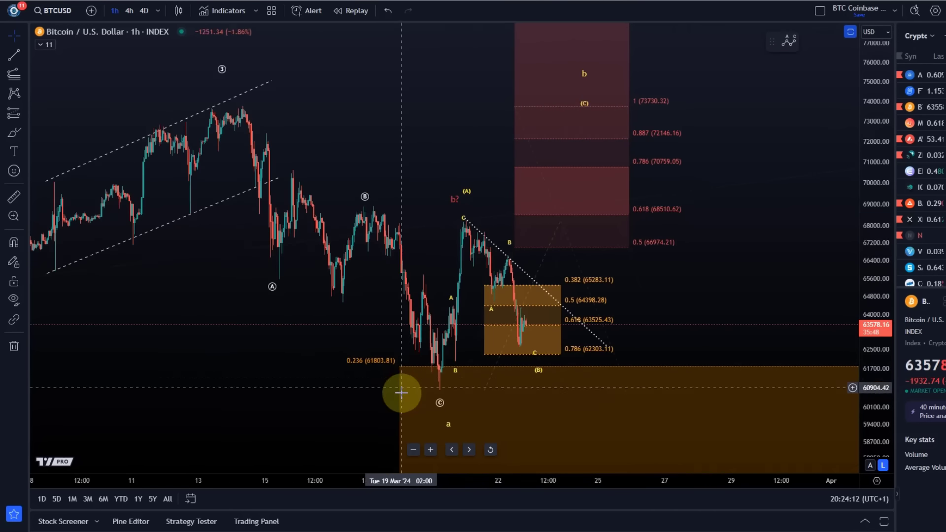
drag(397, 386, 198, 231)
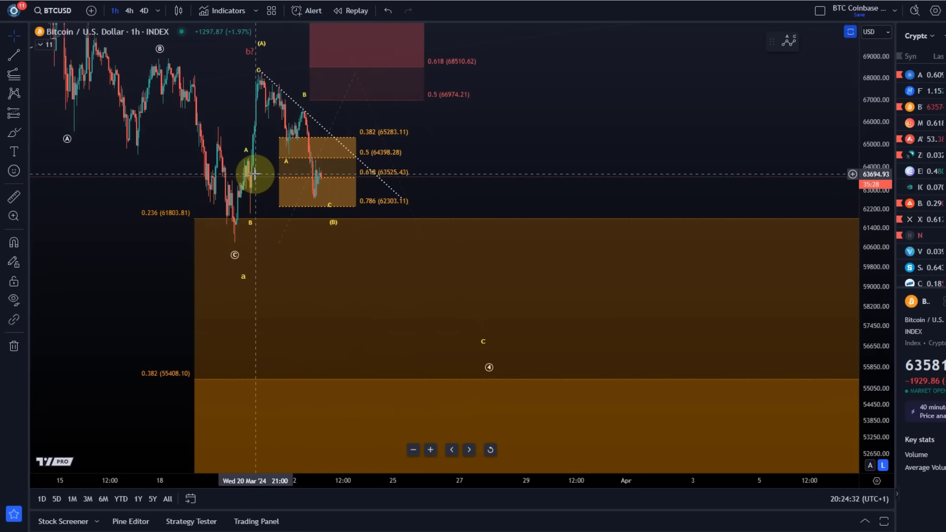
- Zoom out and compress the price scale so the wave ③ high is visible too
click(483, 346)
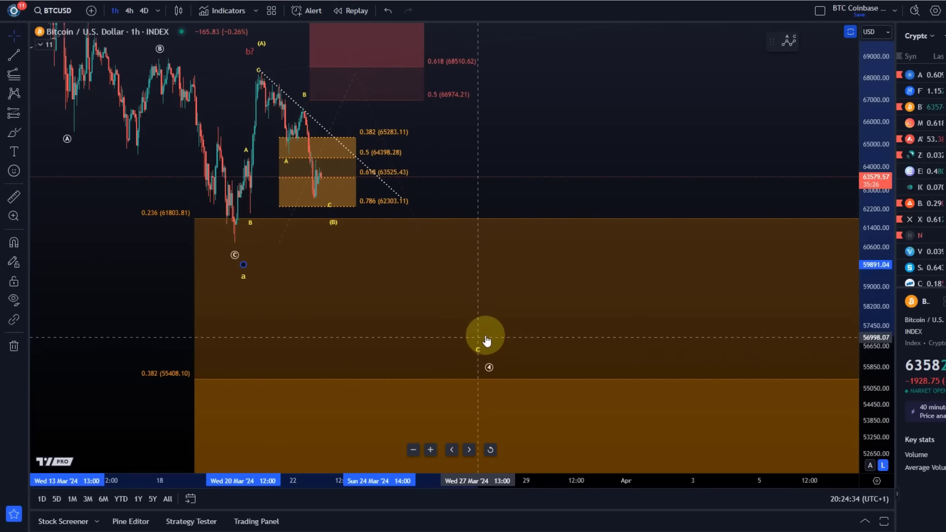
scroll(850, 148, down, 2)
drag(867, 183, 851, 296)
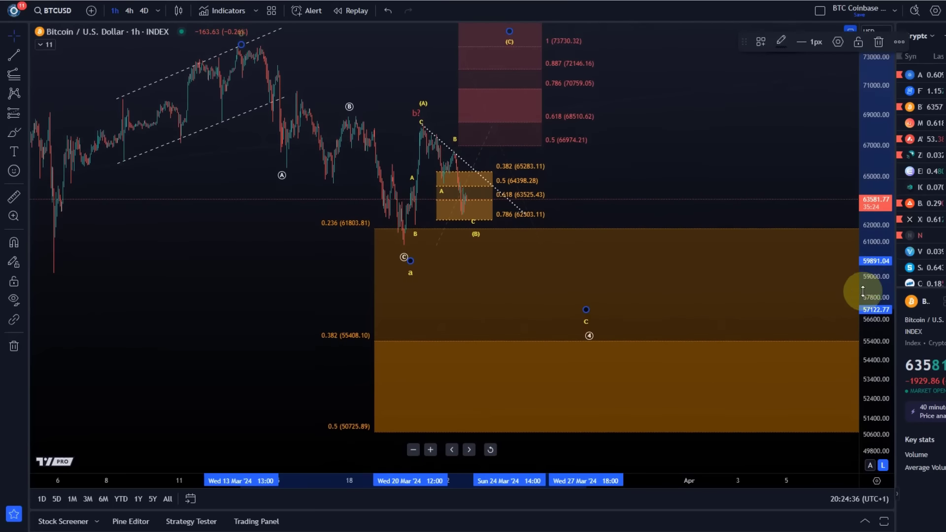
drag(532, 300, 430, 357)
click(346, 187)
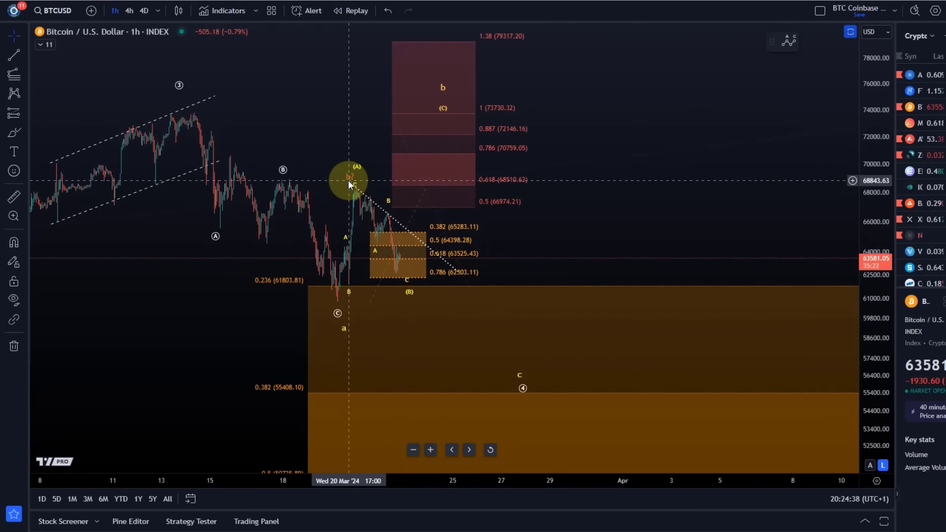
click(347, 182)
- Start a new Fib extension anchored at the wave ③ high and the © low
click(27, 78)
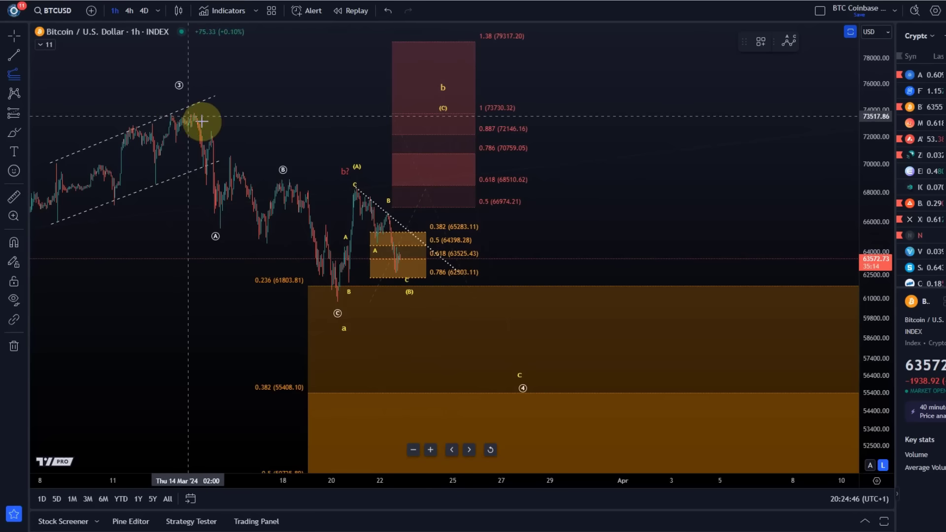
click(245, 112)
click(324, 301)
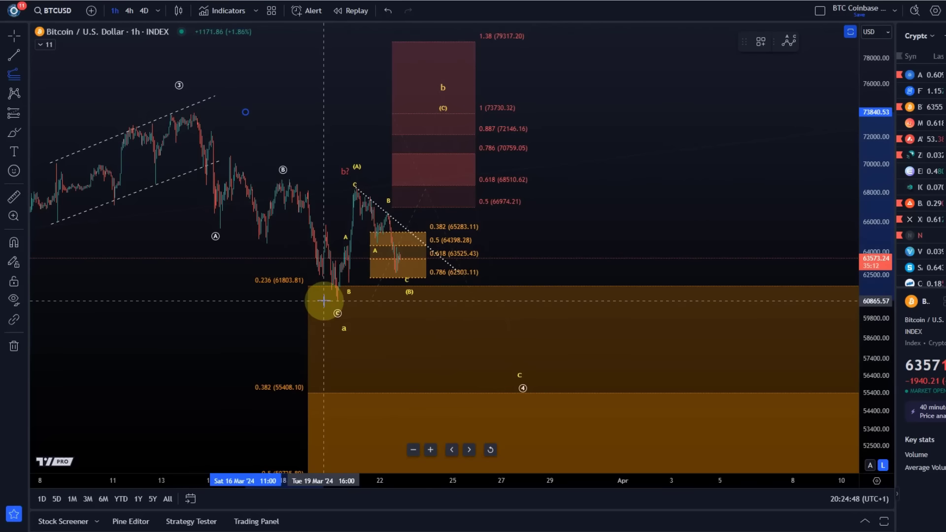
- Finish the extension with its 1 level at 56406.03, lower ④ and move the wave's 0 to ③
click(614, 203)
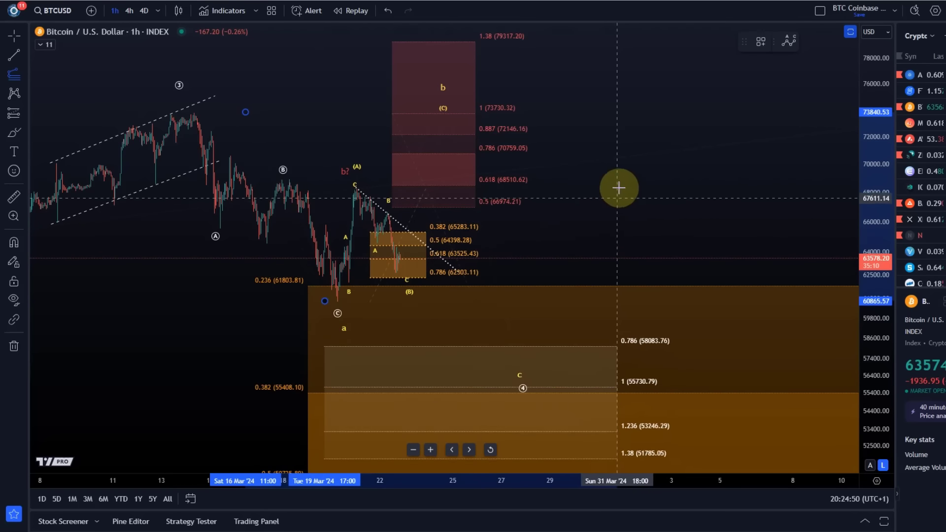
click(622, 186)
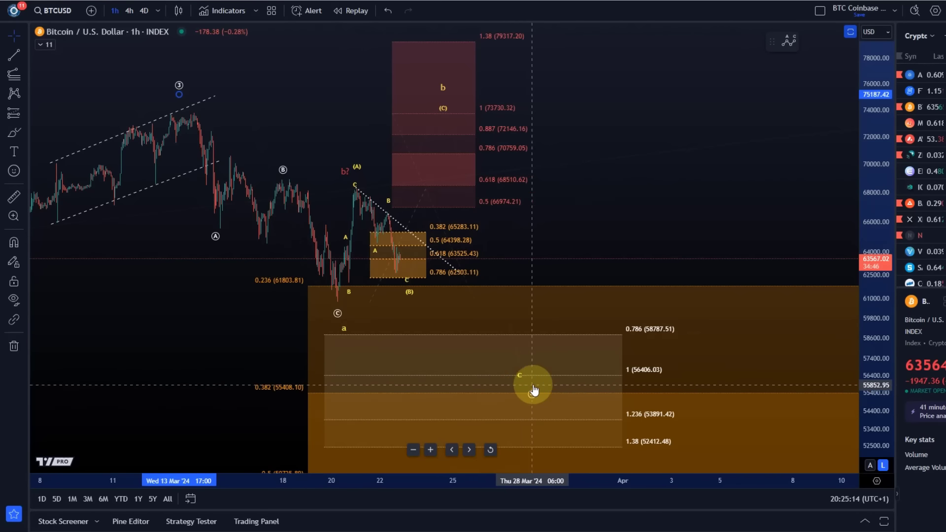
drag(523, 378, 522, 389)
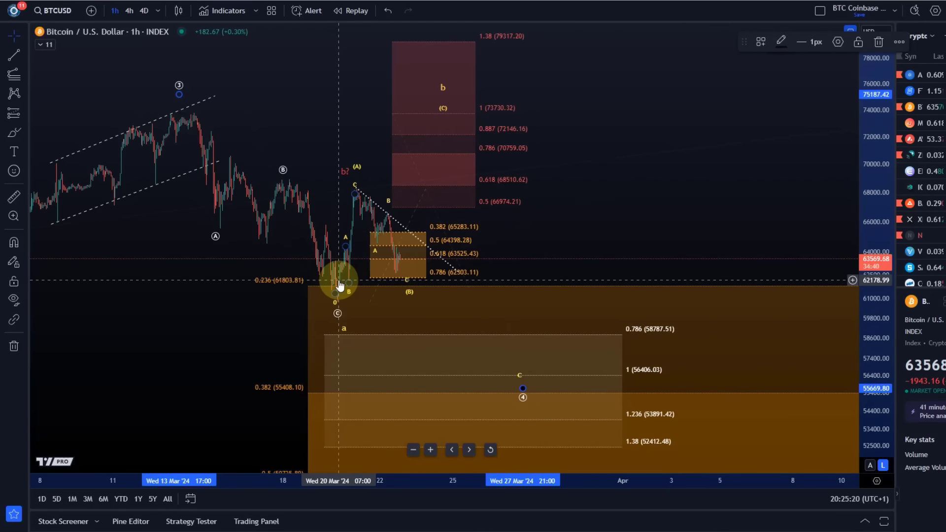
drag(336, 293, 175, 111)
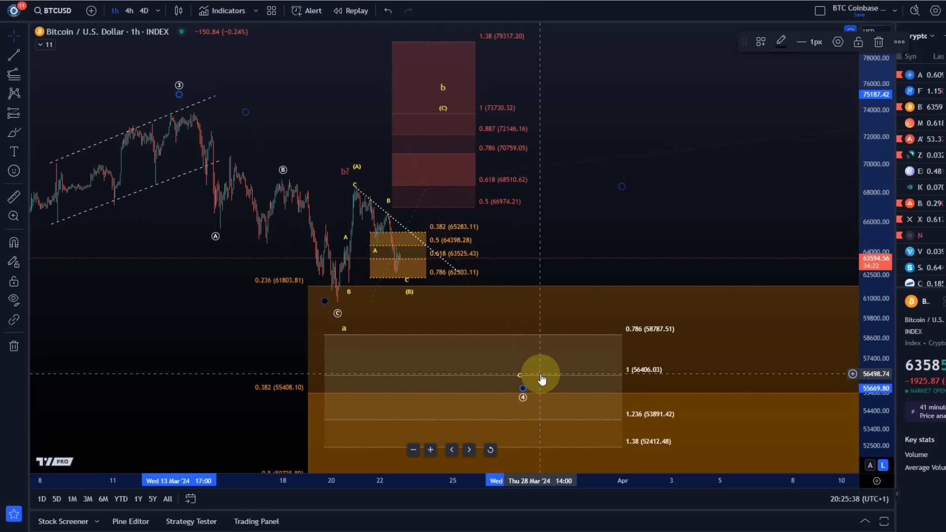
click(300, 394)
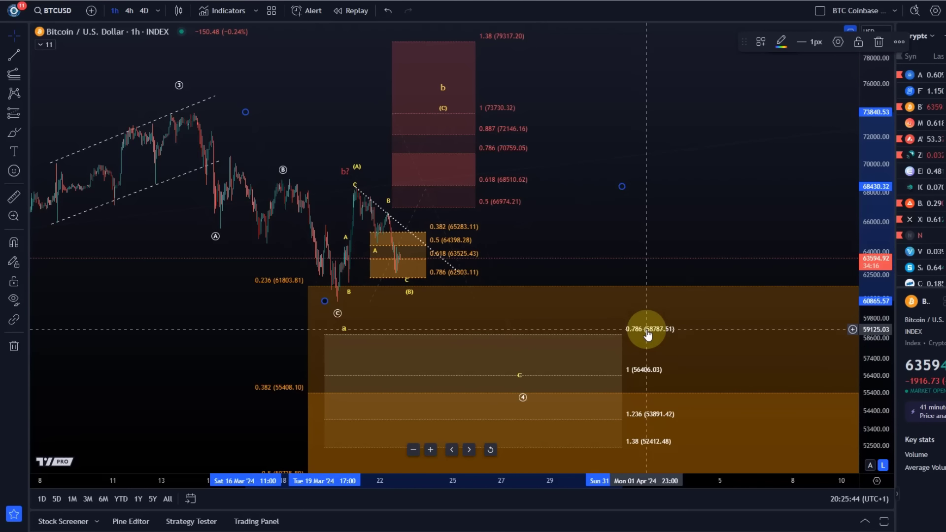
- Delete the downside 0.786–1.38 Fibonacci extension from the chart
key(Delete)
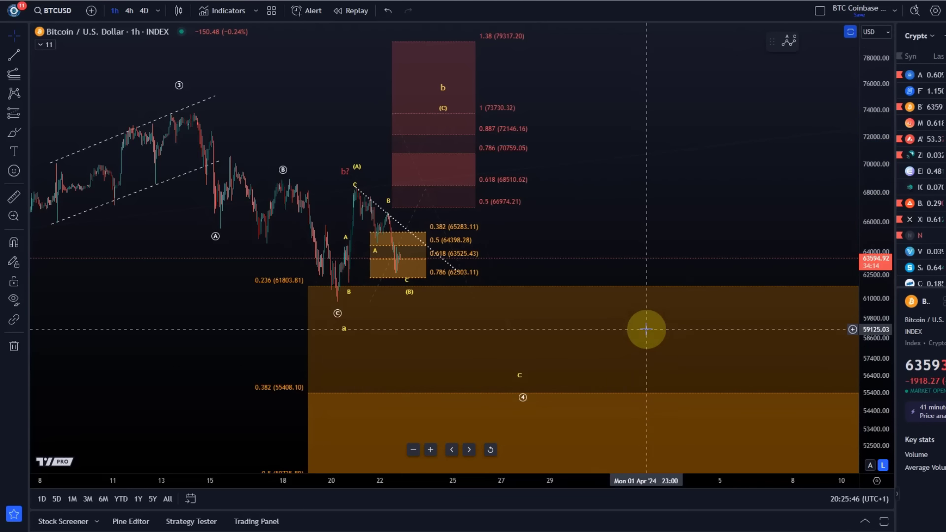